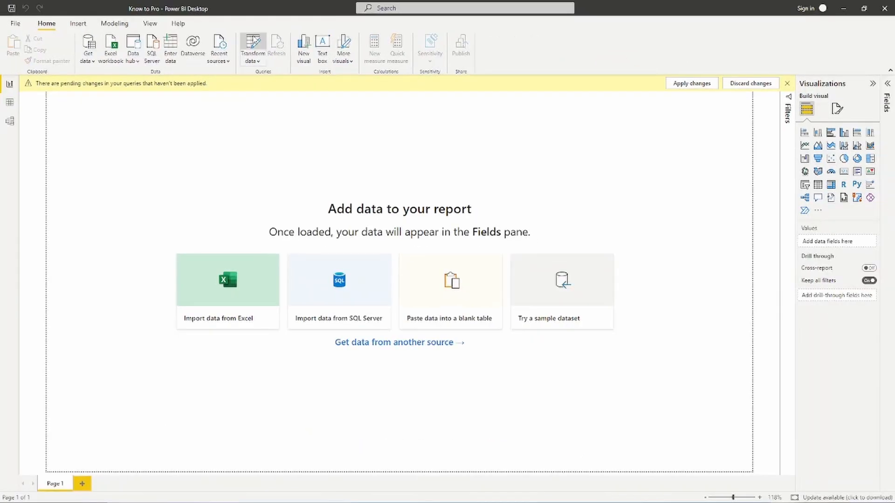
Open the Power Query Editor and look over the StockItem query's Stock Item, Color and Size columns.
click(253, 44)
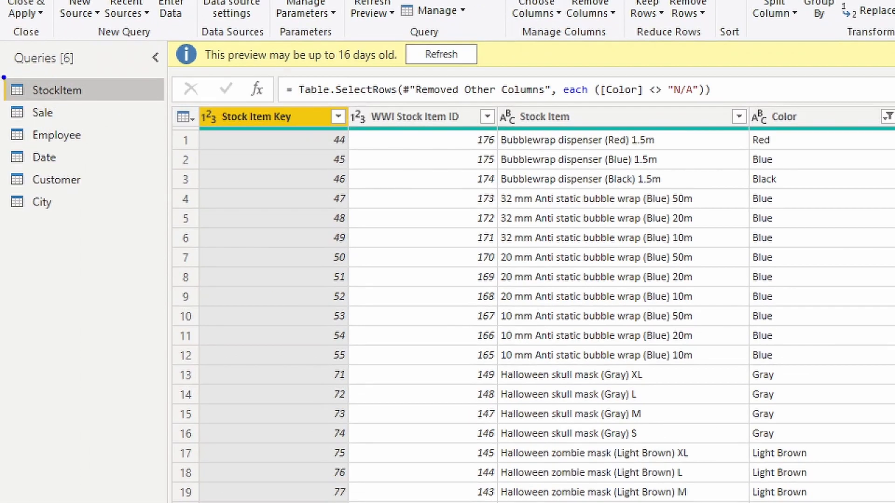
drag(2, 75, 133, 110)
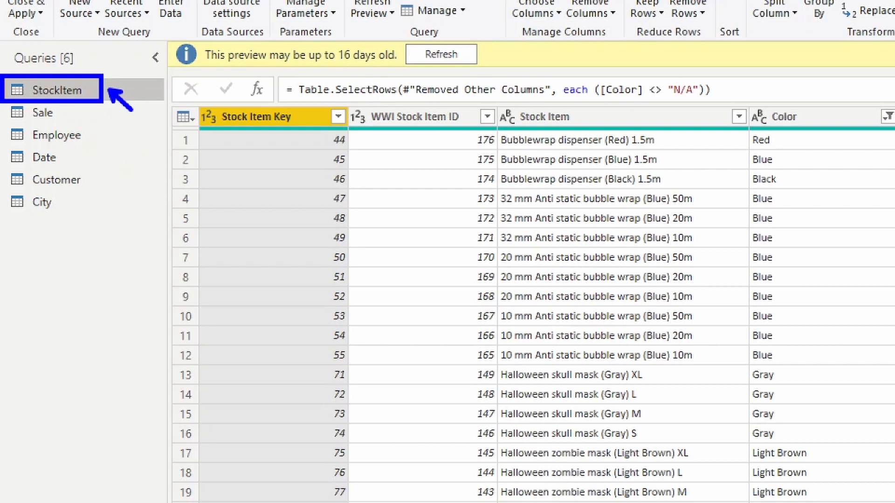
mouse_move(497, 106)
mouse_down()
mouse_move(512, 207)
mouse_move(558, 376)
mouse_move(616, 445)
mouse_move(735, 485)
mouse_move(750, 502)
mouse_up()
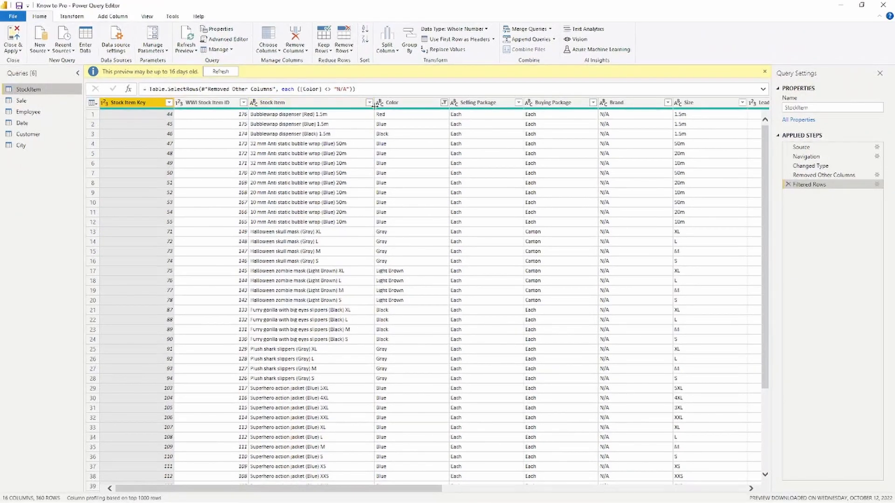
drag(401, 76, 405, 102)
drag(708, 106, 695, 70)
drag(304, 119, 328, 119)
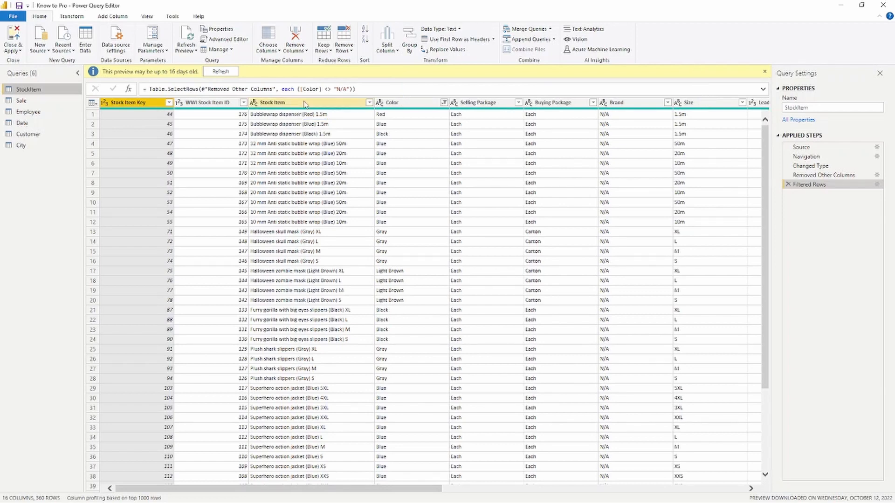
Select the Stock Item column and examine the available Split Column methods against its values.
click(304, 103)
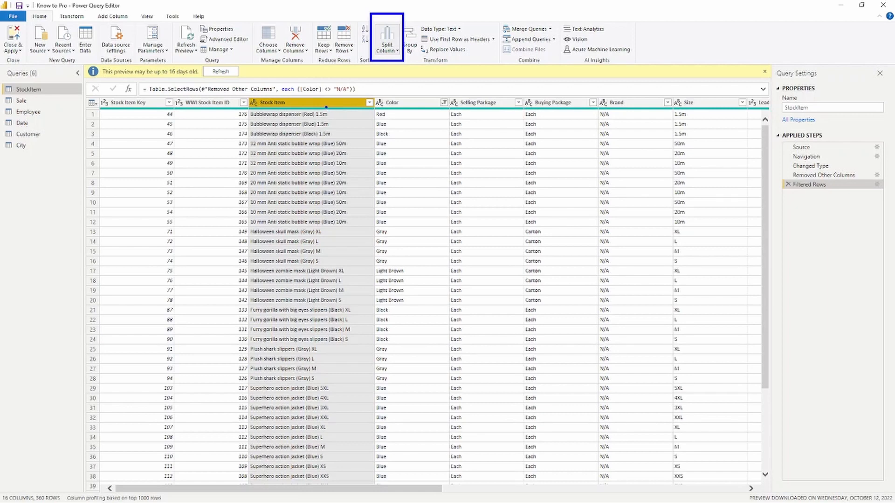
right_click(313, 106)
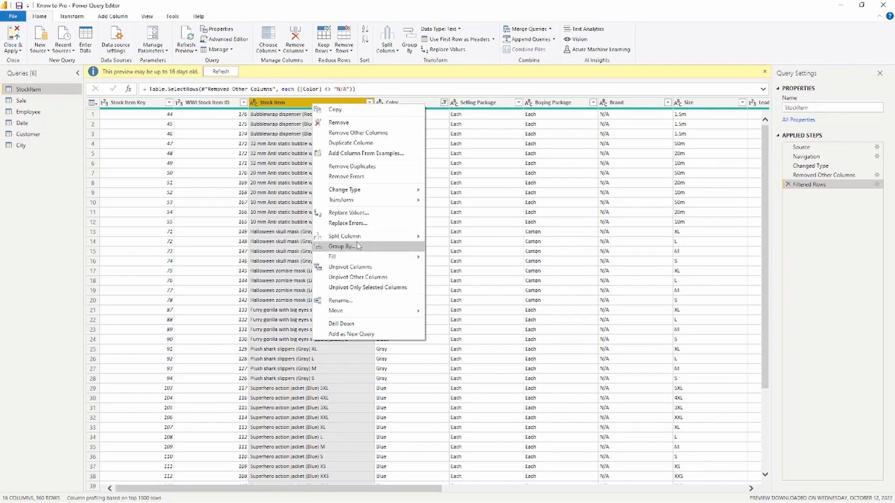
mouse_move(360, 236)
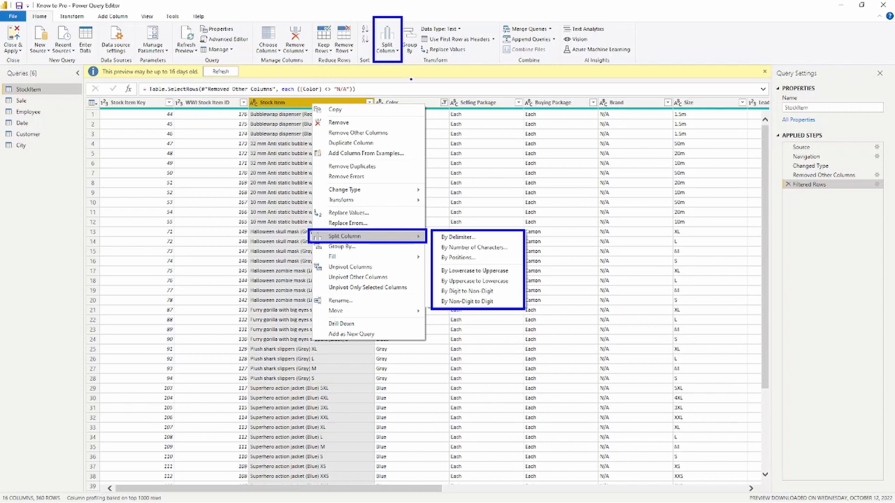
key(Escape)
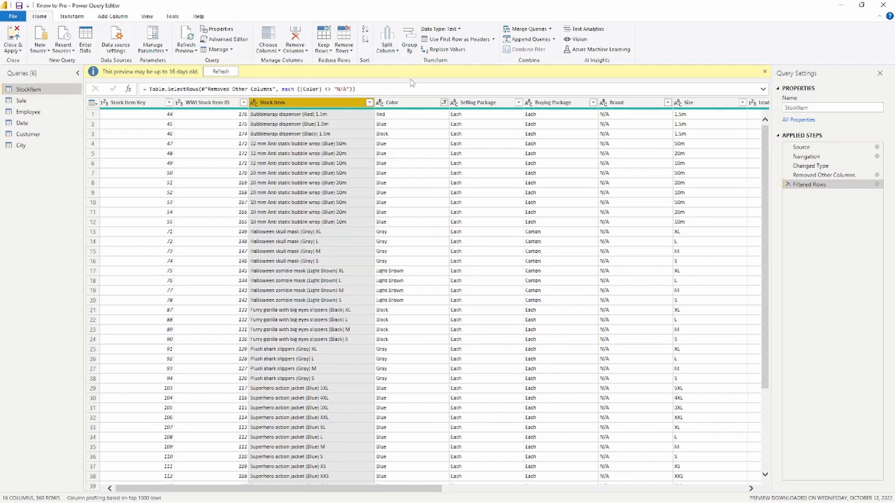
click(395, 53)
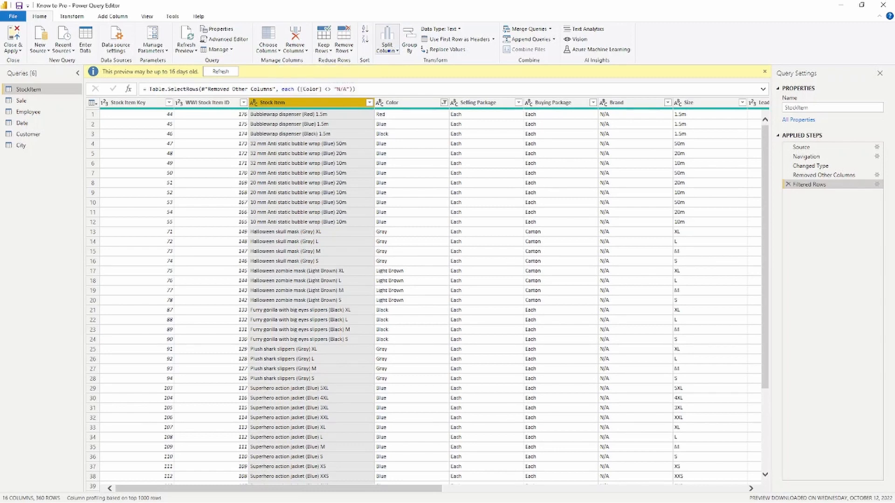
mouse_move(375, 21)
mouse_down()
mouse_move(403, 57)
mouse_move(413, 103)
mouse_up()
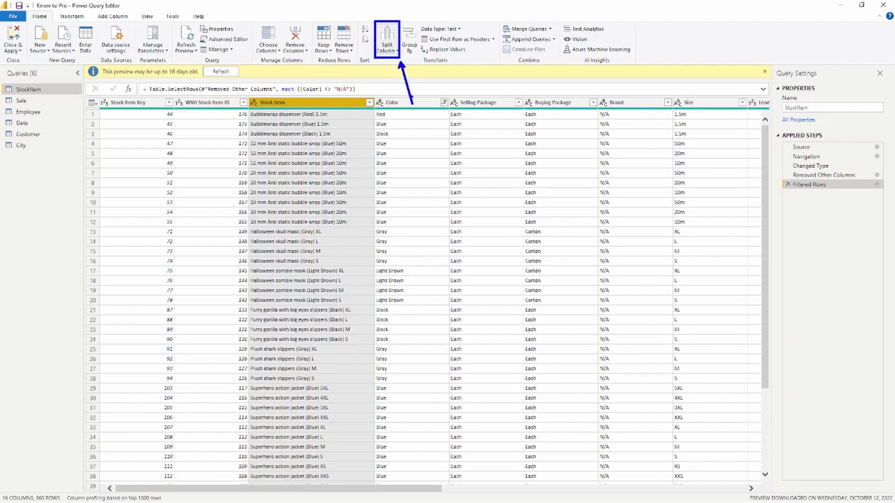
click(392, 53)
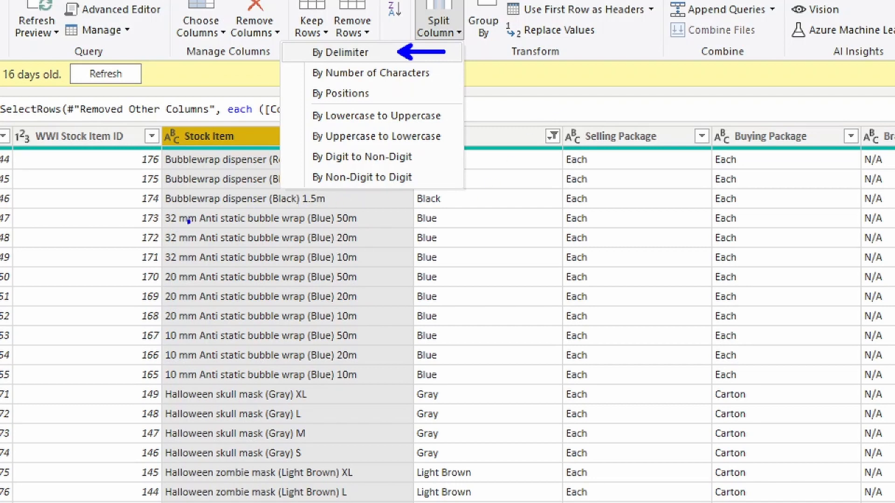
mouse_move(156, 189)
mouse_down()
mouse_move(211, 207)
mouse_move(275, 208)
mouse_move(282, 227)
mouse_move(312, 205)
mouse_up()
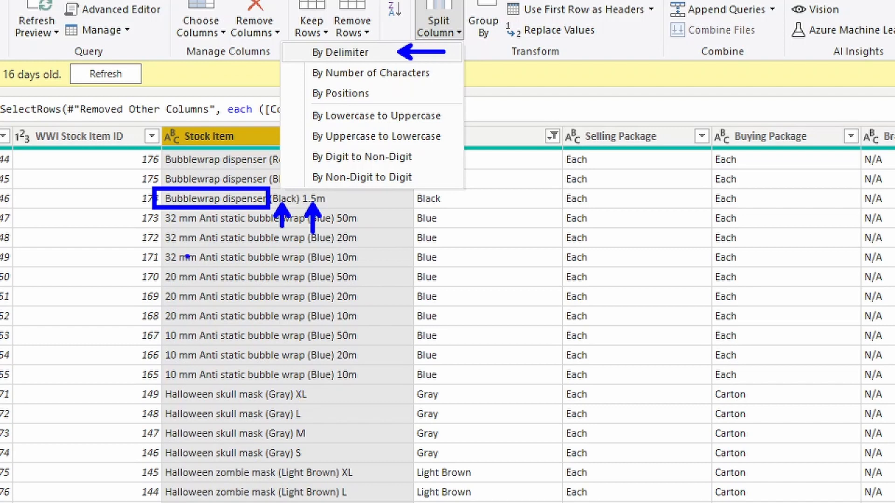
drag(197, 227, 197, 269)
mouse_move(306, 116)
mouse_down()
mouse_move(292, 127)
mouse_move(282, 120)
mouse_up()
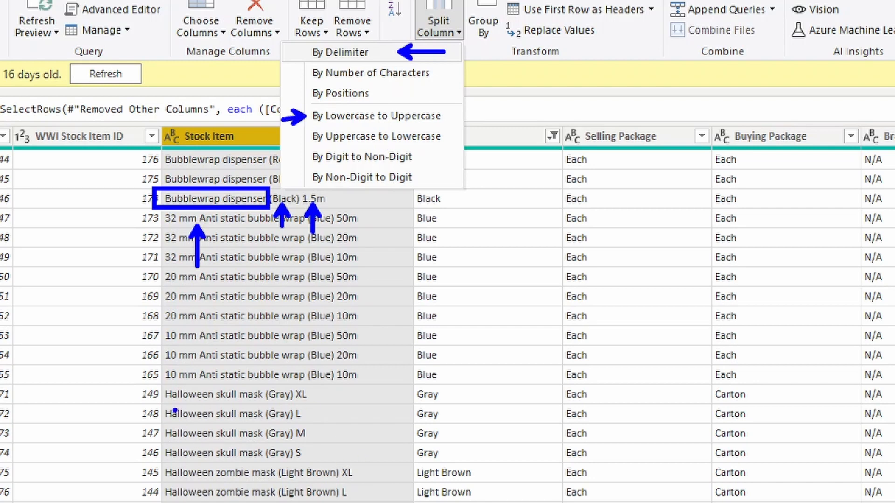
drag(171, 403, 167, 445)
drag(351, 351, 377, 329)
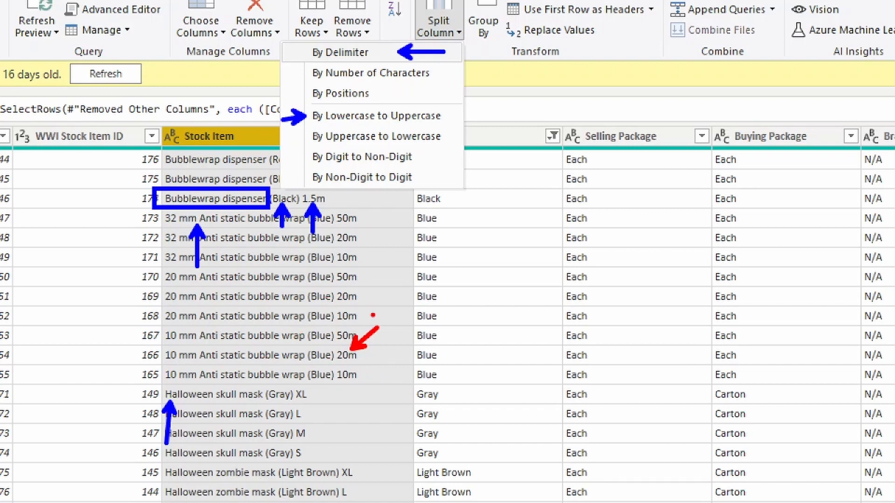
mouse_move(331, 330)
mouse_down()
mouse_move(330, 317)
mouse_move(344, 319)
mouse_up()
key(Escape)
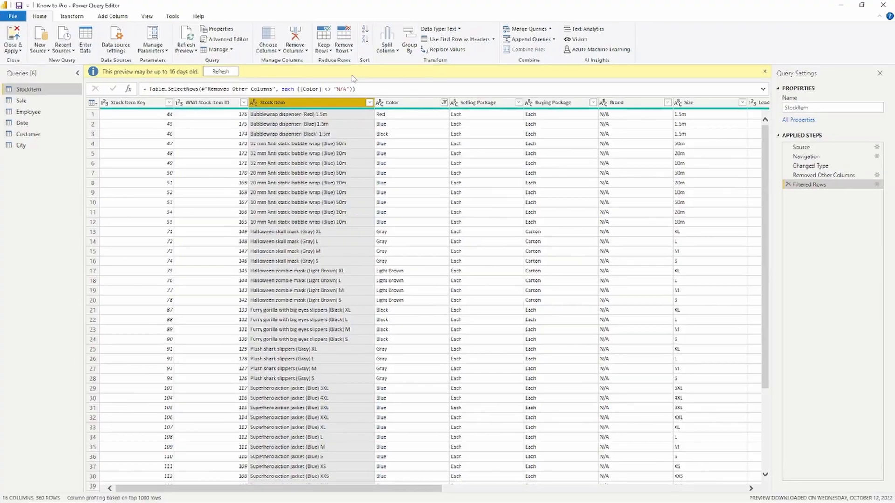
Split the Stock Item column into columns at the left-most occurrence of the custom delimiter "(".
click(387, 46)
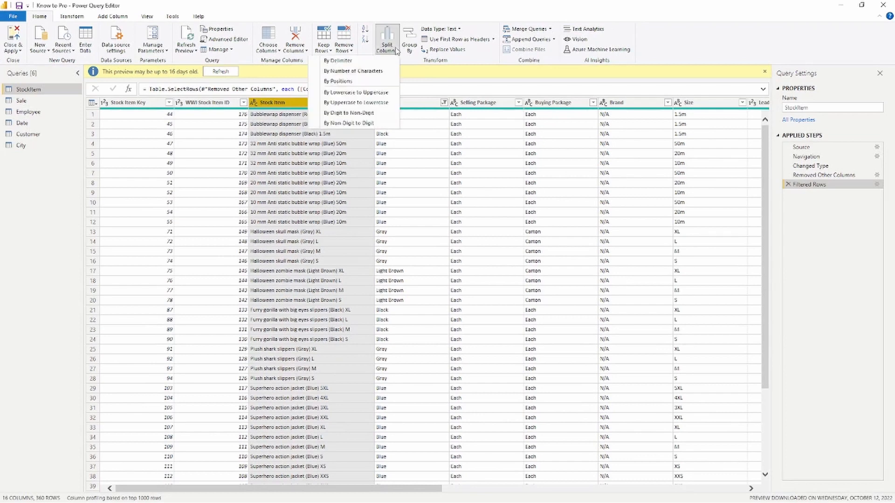
click(361, 63)
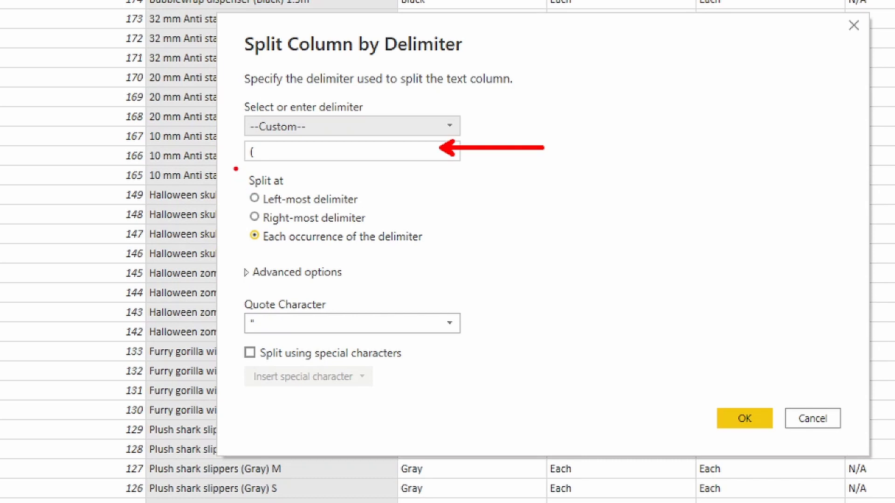
mouse_move(235, 169)
mouse_down()
mouse_move(418, 278)
mouse_move(450, 257)
mouse_up()
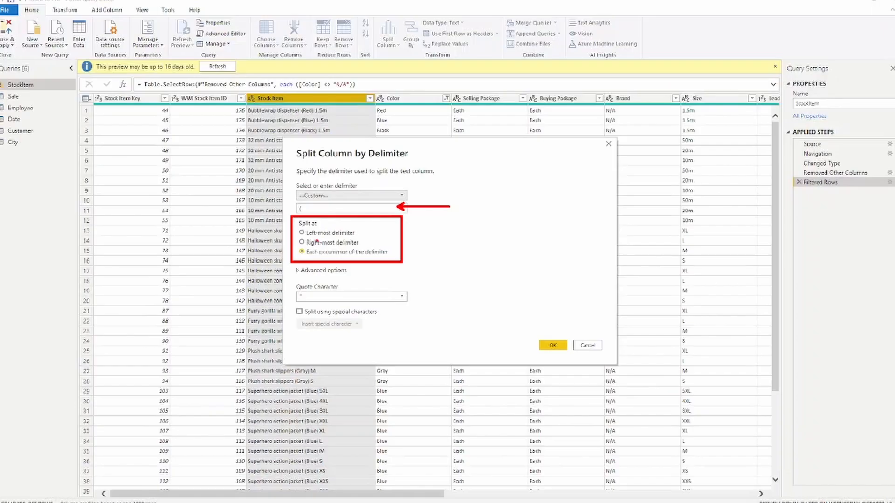
click(304, 234)
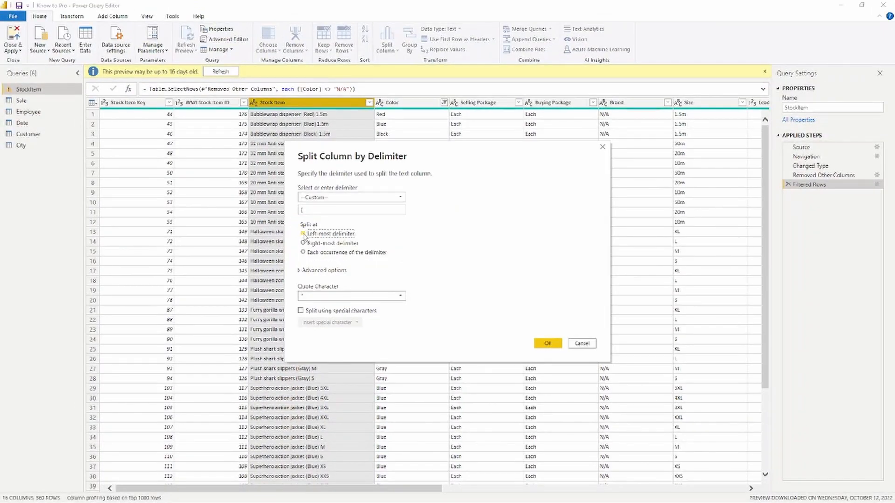
click(299, 272)
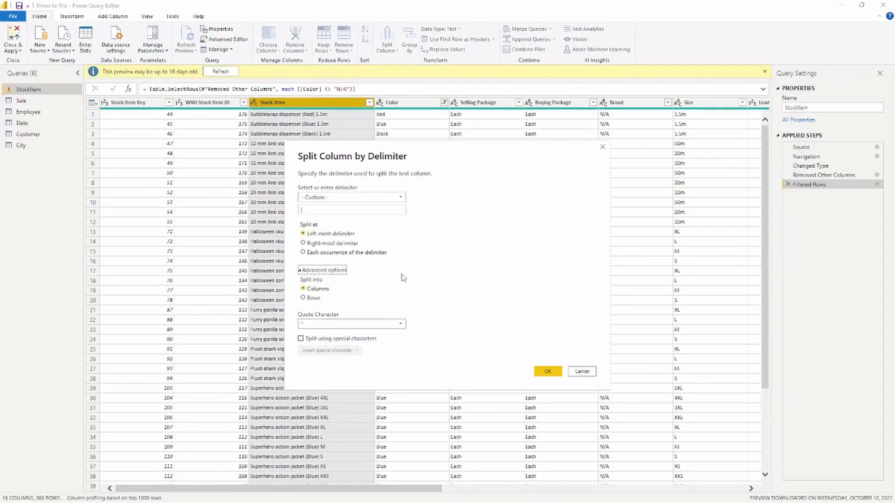
click(548, 372)
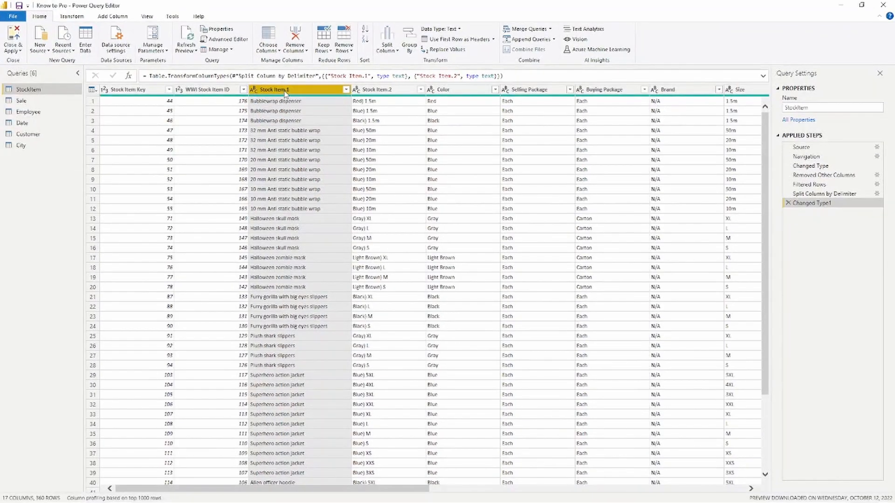
Rename the Stock Item.1 column to "Stock Item name".
double_click(285, 90)
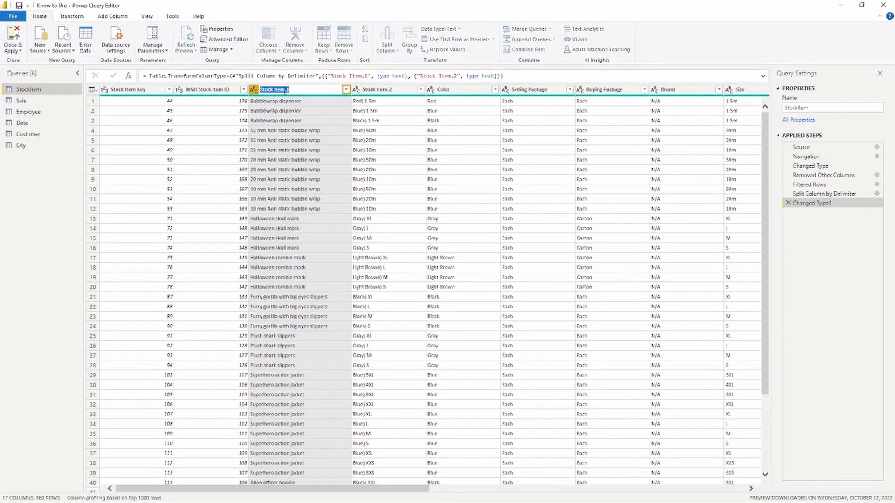
click(285, 90)
click(316, 106)
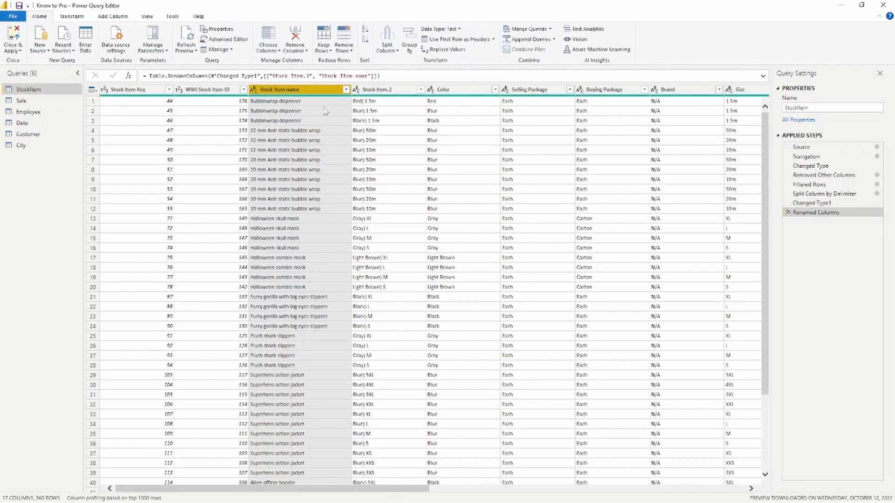
Split the Stock Item.2 column by number of characters, using 5 characters once, as far left as possible.
click(385, 92)
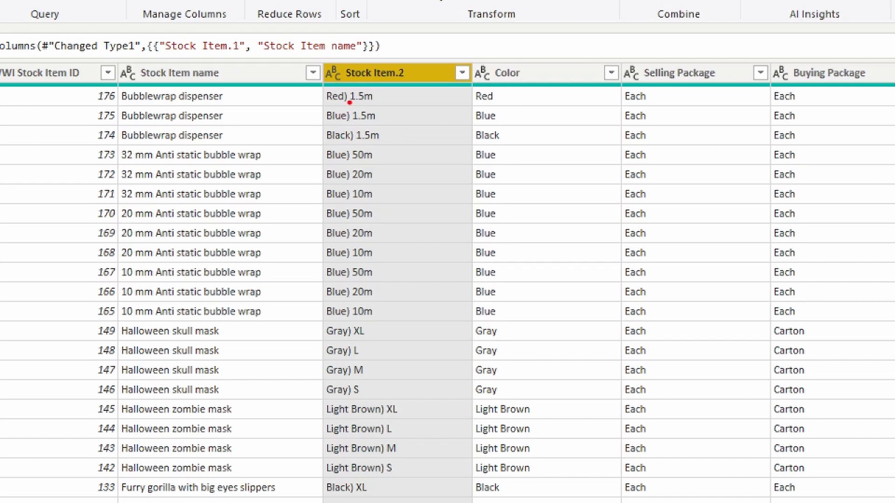
drag(350, 102, 349, 115)
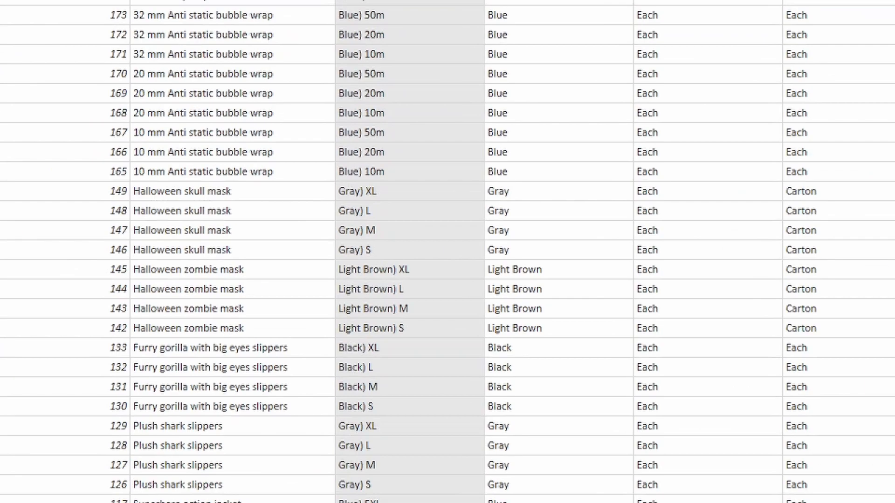
mouse_move(361, 198)
mouse_down()
mouse_move(303, 260)
mouse_move(325, 264)
mouse_up()
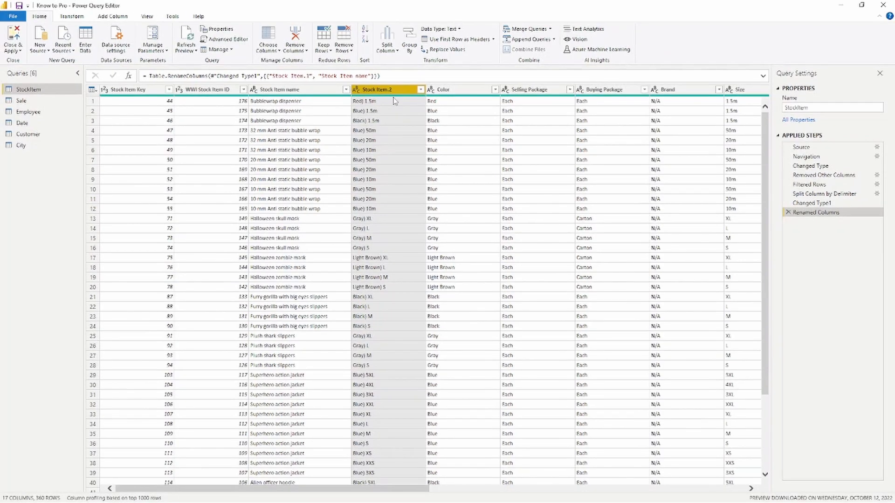
right_click(397, 91)
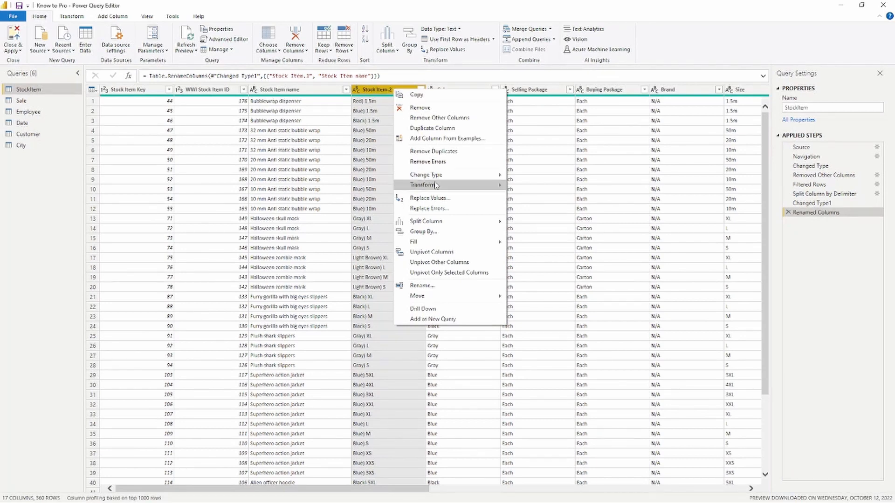
mouse_move(436, 222)
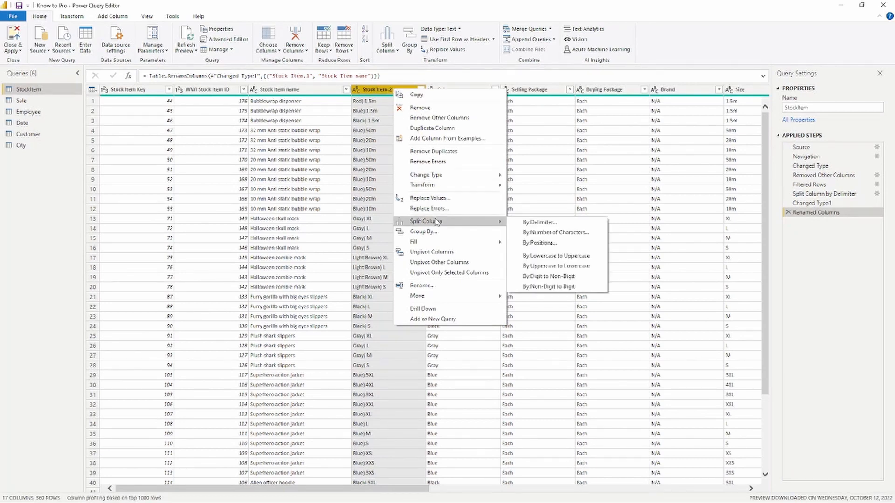
click(578, 234)
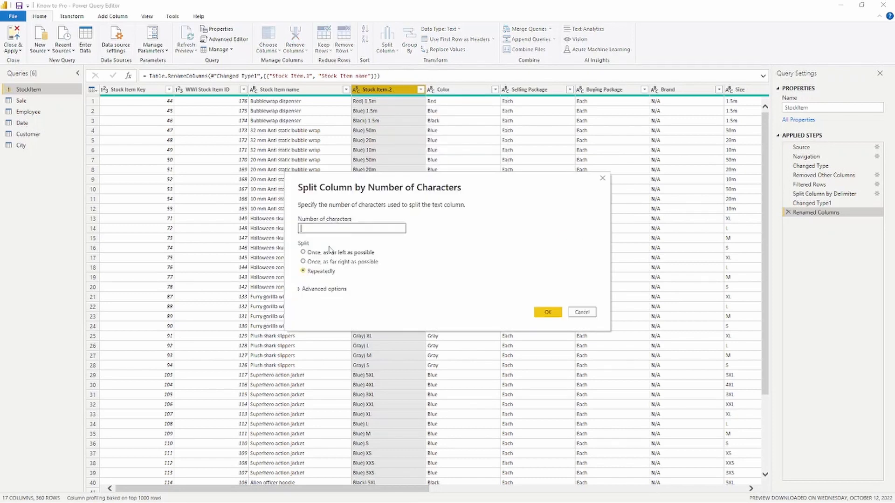
click(319, 229)
click(303, 253)
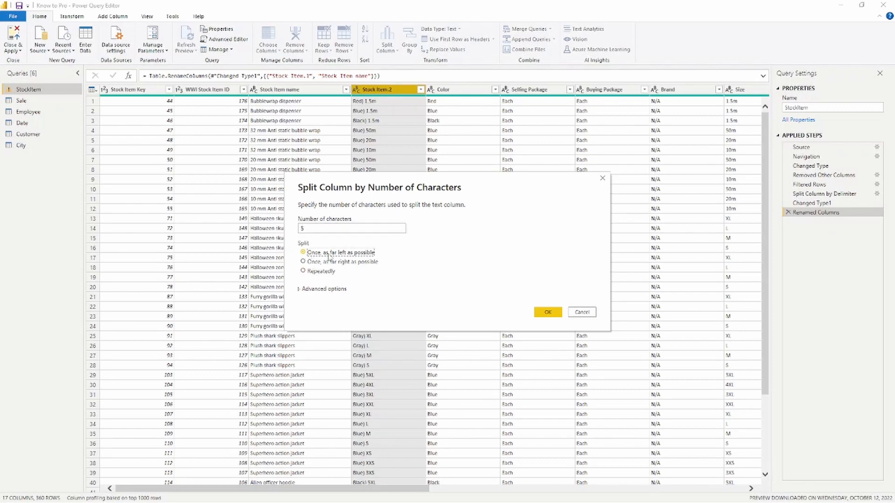
click(548, 313)
click(549, 313)
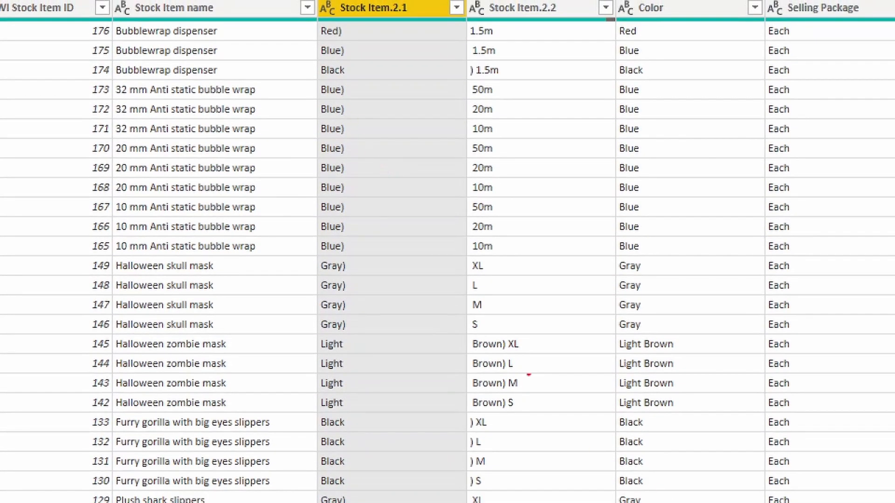
Select the applied step Split Column by Position and examine the options for deleting it.
drag(461, 360, 363, 386)
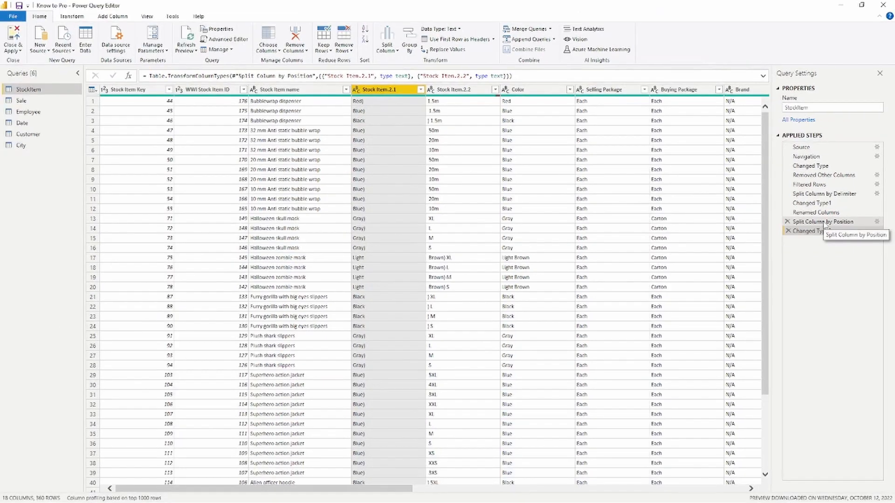
click(824, 223)
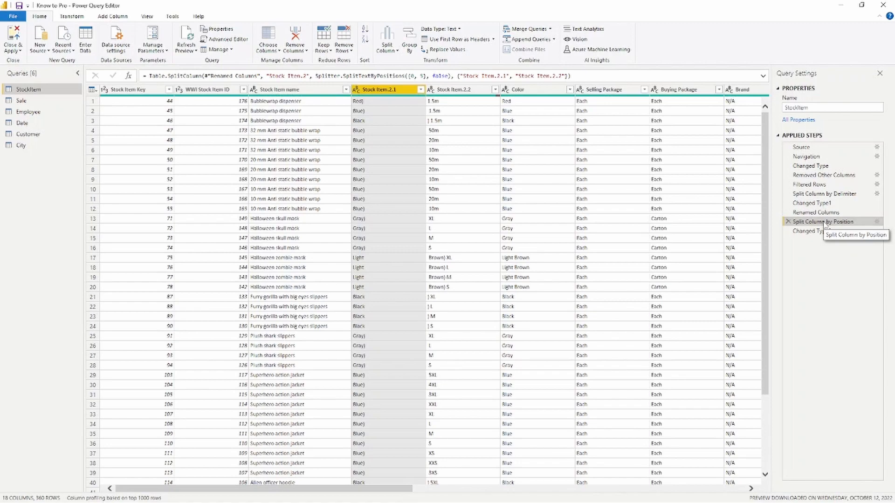
right_click(824, 225)
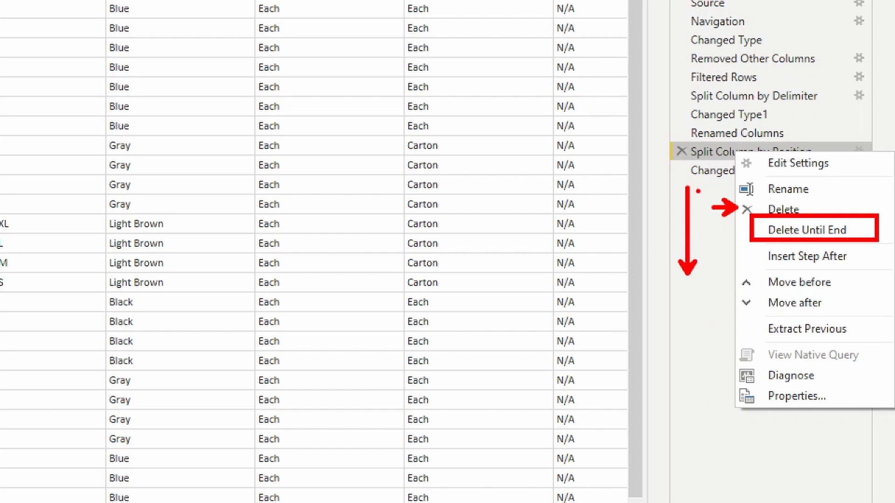
key(Escape)
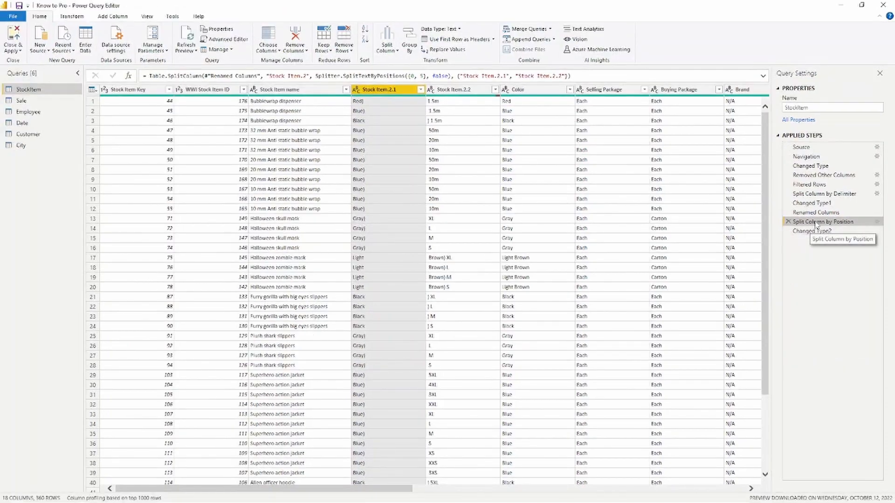
Delete the applied step Split Column by Position together with all steps that follow it.
right_click(814, 221)
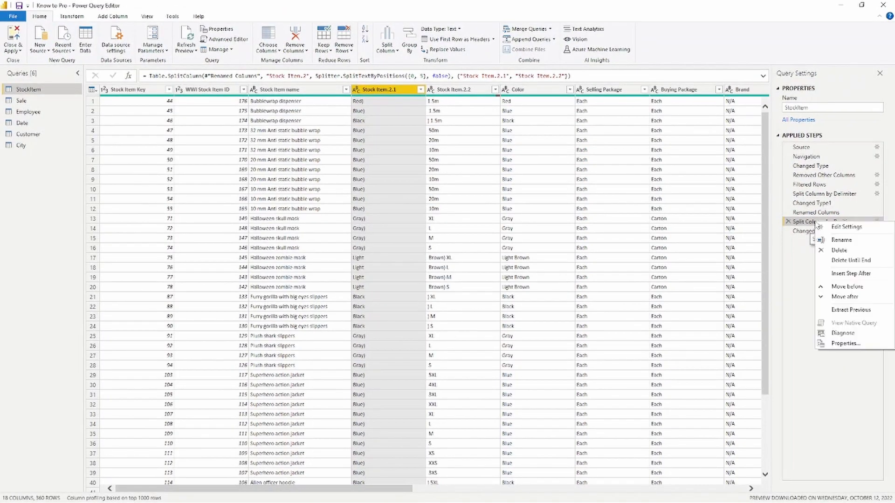
click(845, 261)
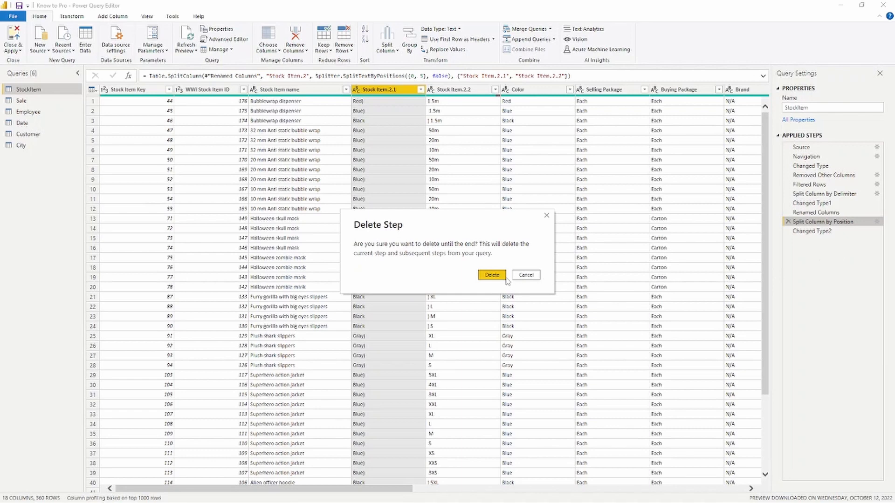
click(494, 277)
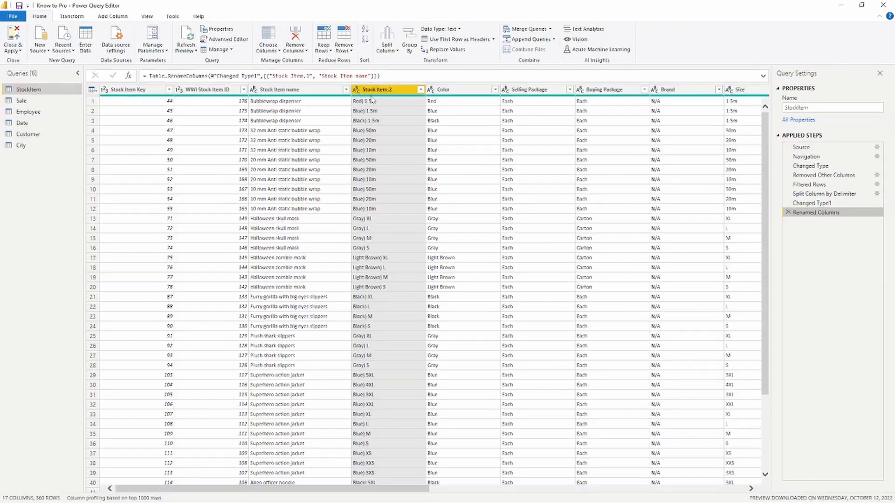
Split the Stock Item.2 column at the left-most occurrence of the custom delimiter ")".
right_click(388, 74)
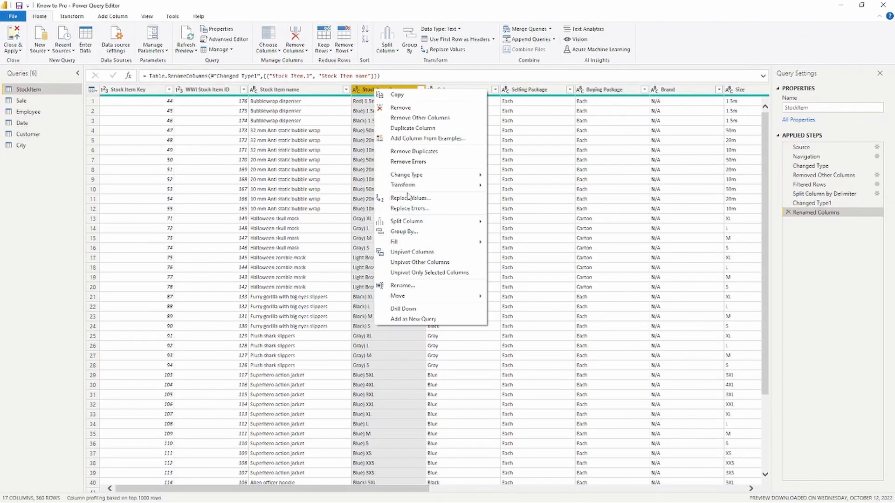
mouse_move(414, 222)
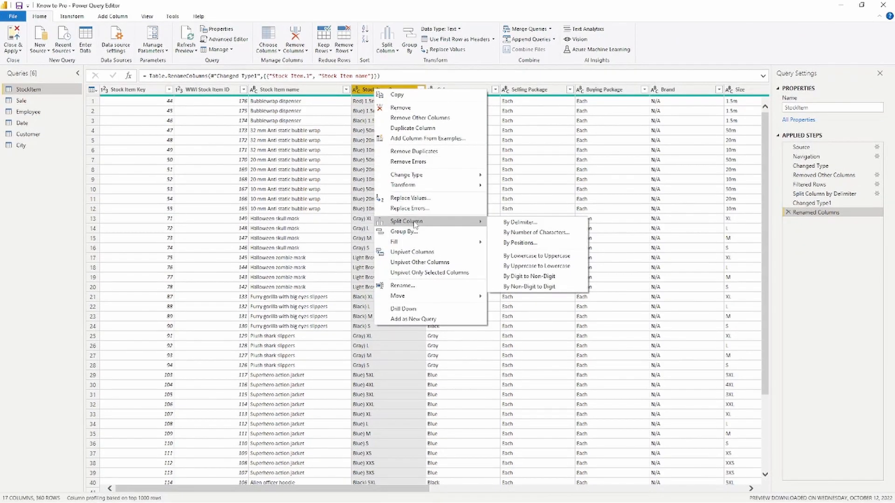
click(516, 223)
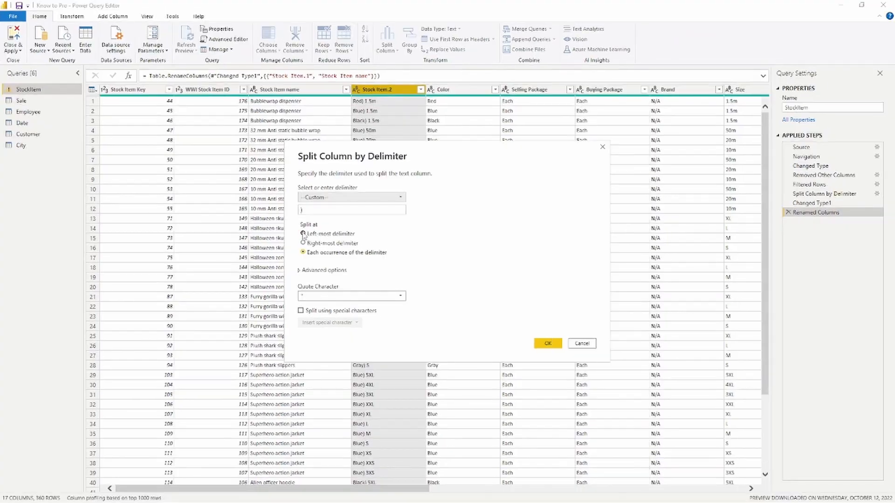
click(274, 306)
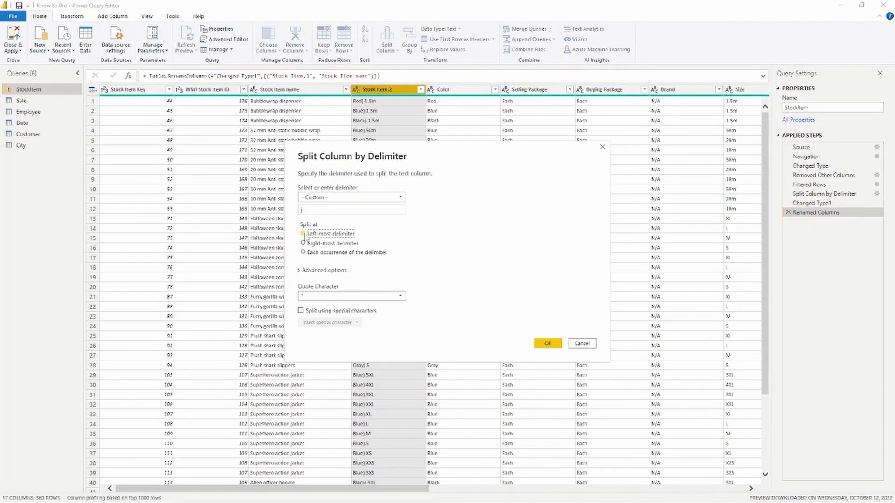
click(548, 344)
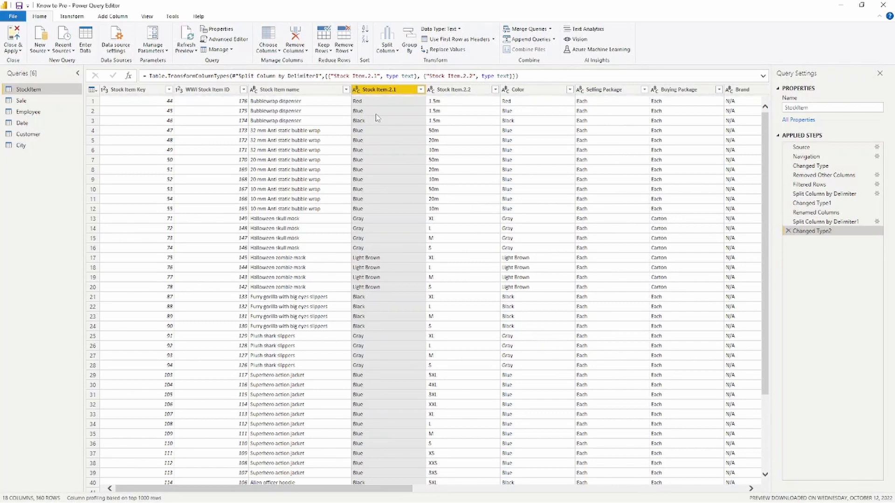
Rename the Stock Item.2.1 column to "Color 2" and the Stock Item.2.2 column to "Size 2".
double_click(391, 90)
text(Color 2)
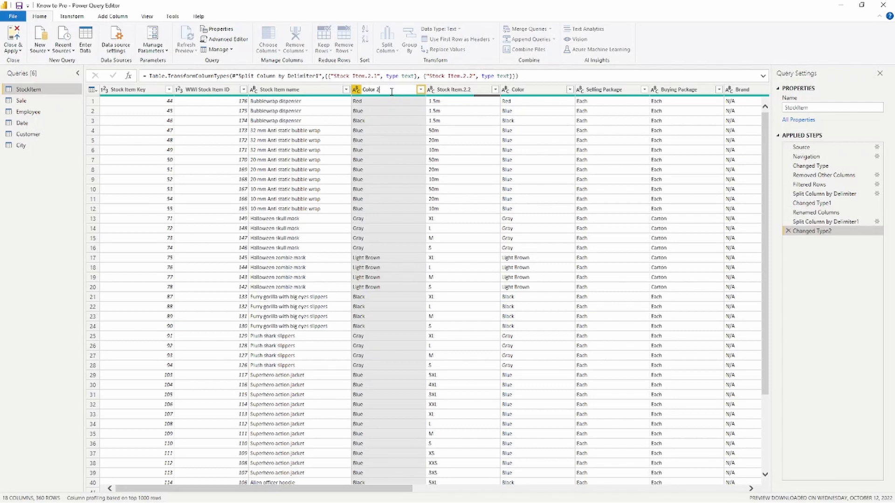
click(455, 90)
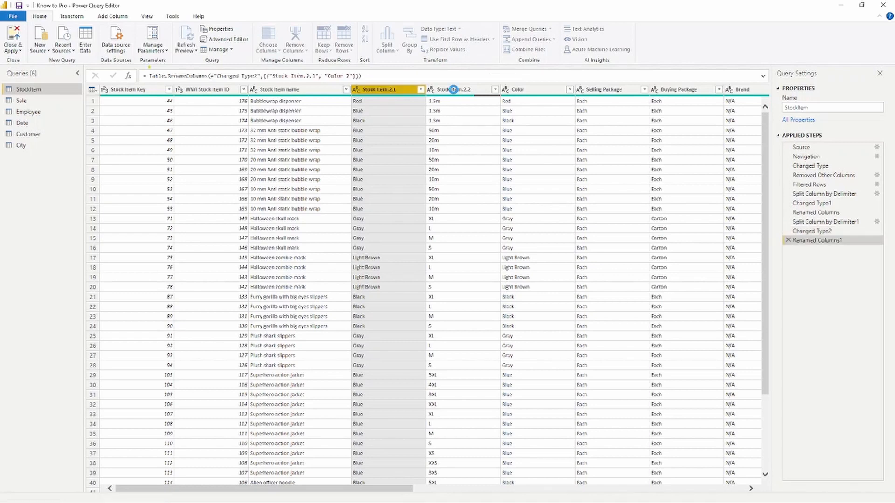
double_click(455, 90)
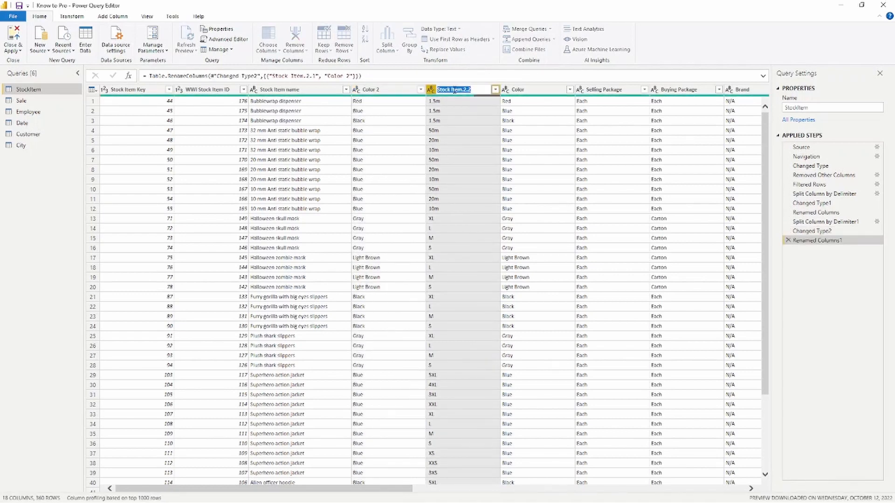
text(Size 2)
key(Return)
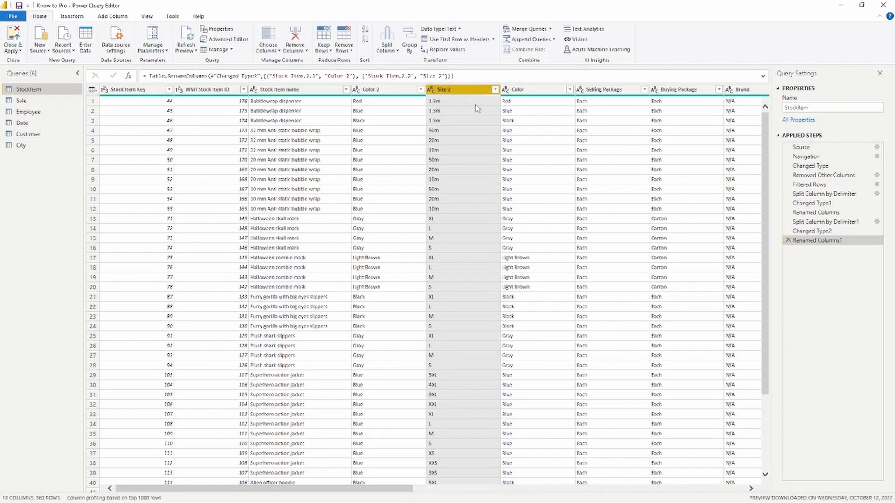